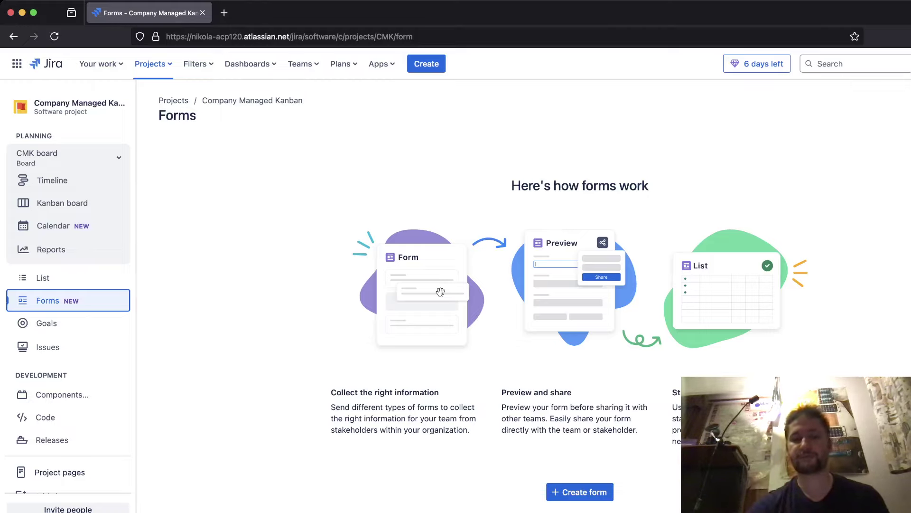
Create a new form for the Task type and rename it "Sales Campaign Q4 2024".
left_click(580, 492)
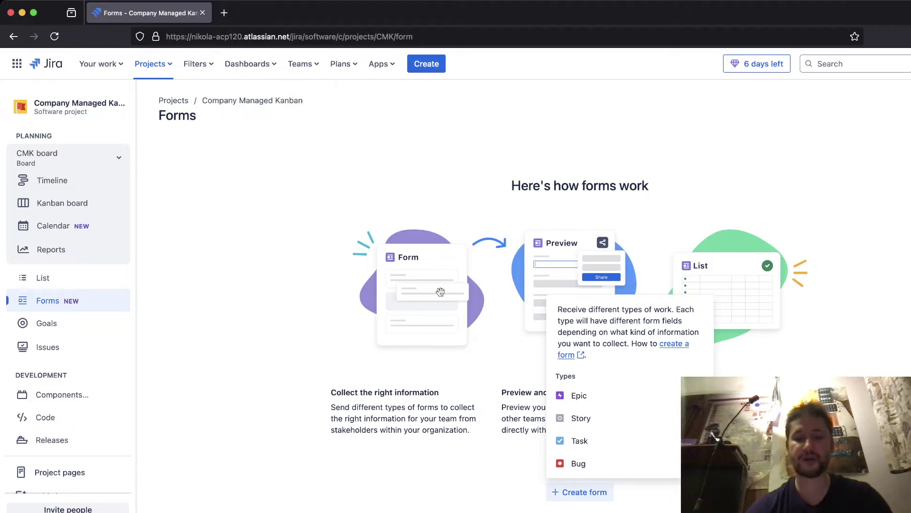
left_click(578, 441)
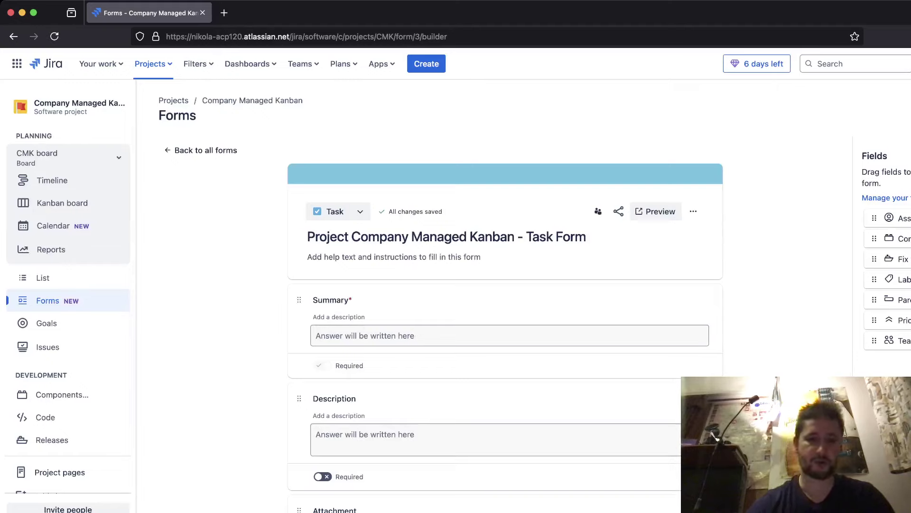
left_click(447, 236)
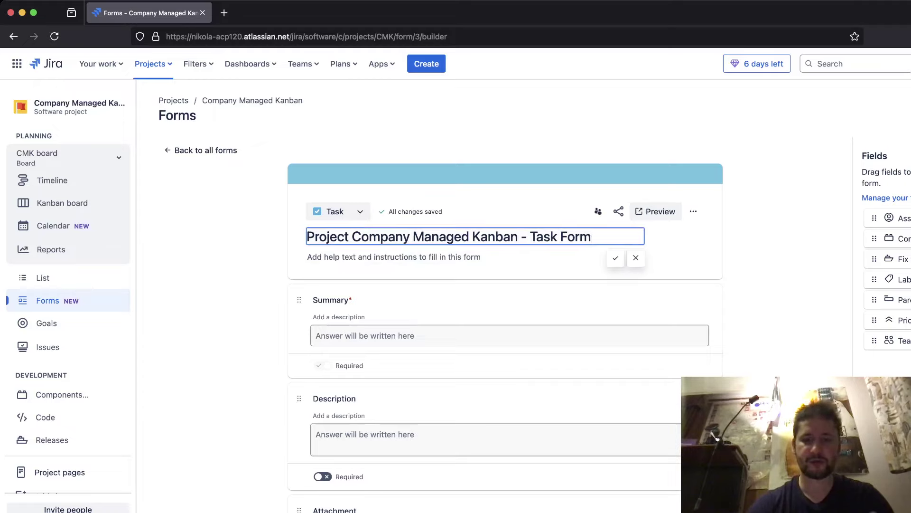
key("BackSpace")
key("BackSpace")
key("BackSpace")
key("BackSpace")
key("BackSpace")
key("BackSpace")
key("BackSpace")
key("BackSpace")
key("BackSpace")
key("BackSpace")
key("BackSpace")
key("BackSpace")
key("BackSpace")
key("BackSpace")
key("BackSpace")
key("BackSpace")
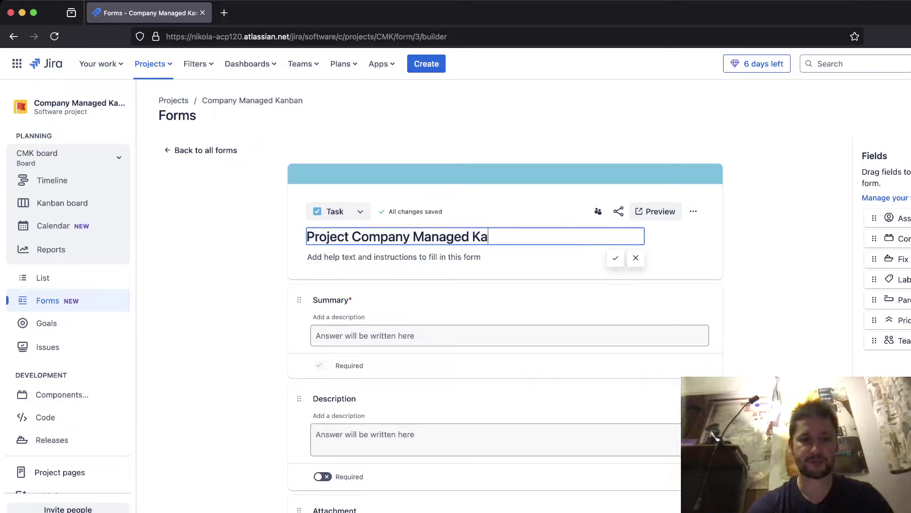
key("BackSpace")
key("BackSpace")
key("BackSpace")
key("BackSpace")
key("BackSpace")
key("BackSpace")
key("BackSpace")
key("BackSpace")
key("BackSpace")
key("BackSpace")
key("BackSpace")
key("BackSpace")
key("BackSpace")
key("BackSpace")
key("BackSpace")
key("BackSpace")
key("BackSpace")
key("BackSpace")
key("BackSpace")
key("BackSpace")
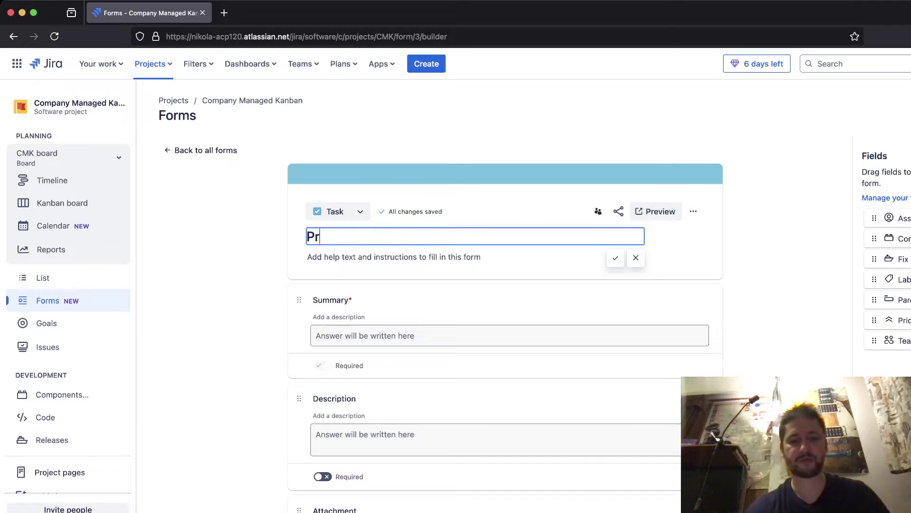
key("BackSpace")
key("BackSpace")
type("Sale")
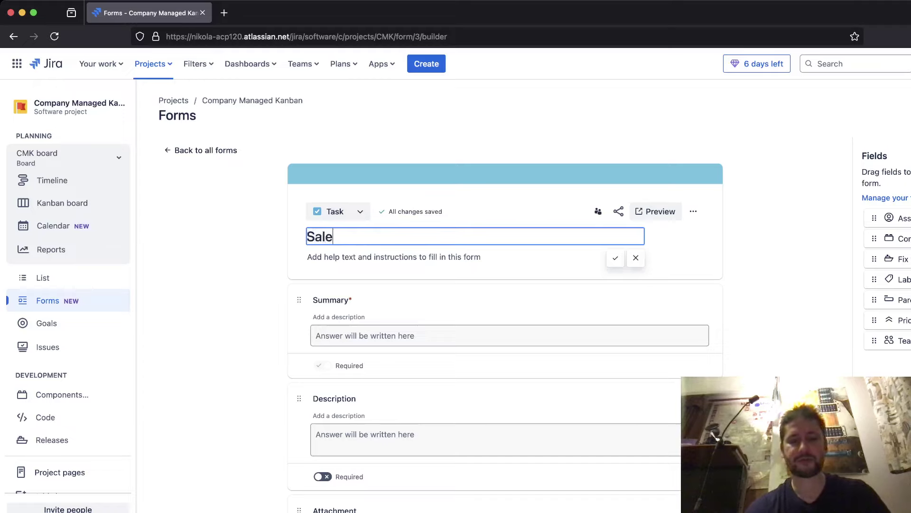
type("s Campai")
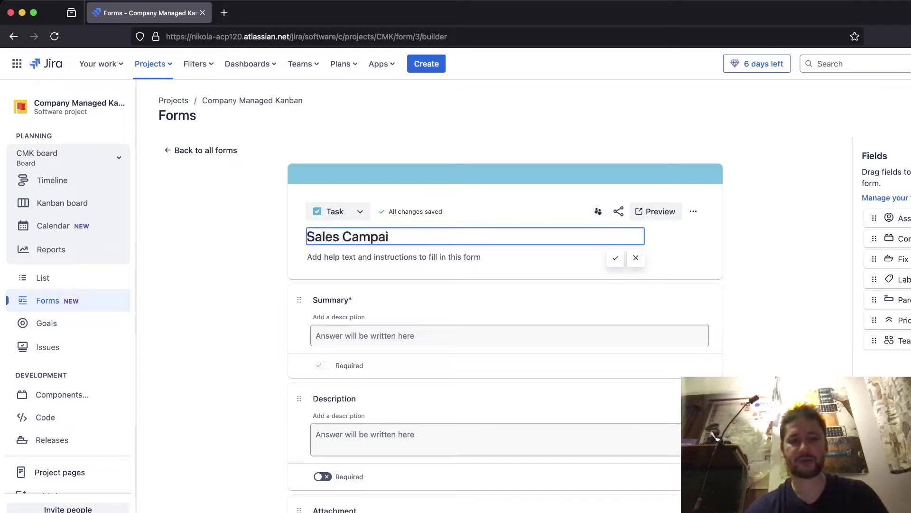
type("gn Q4 ")
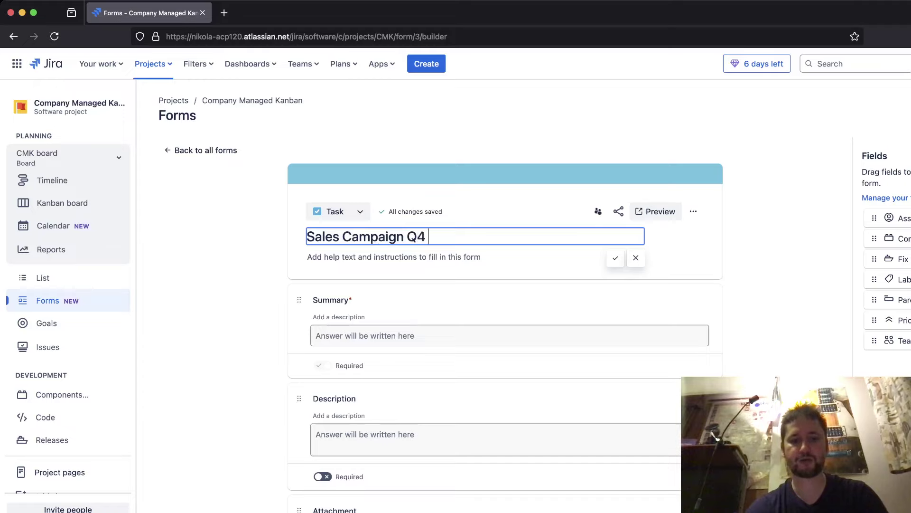
type("2024")
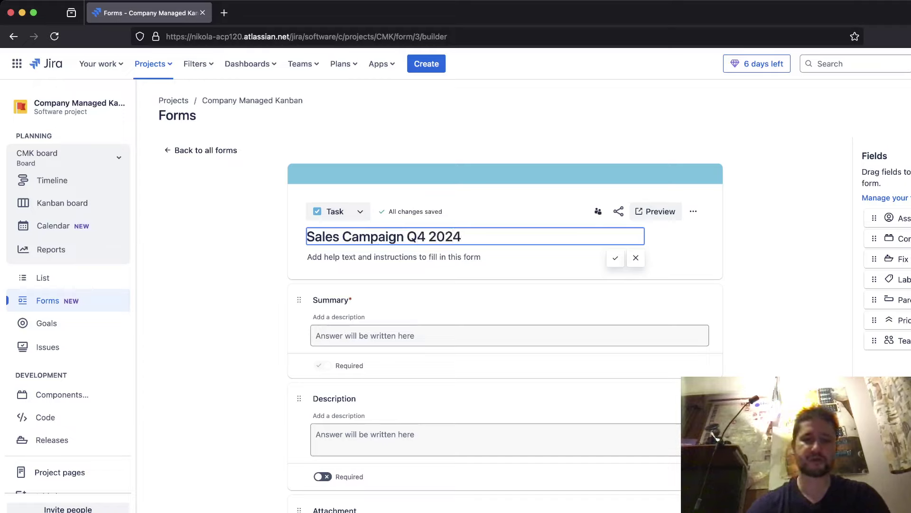
key("Return")
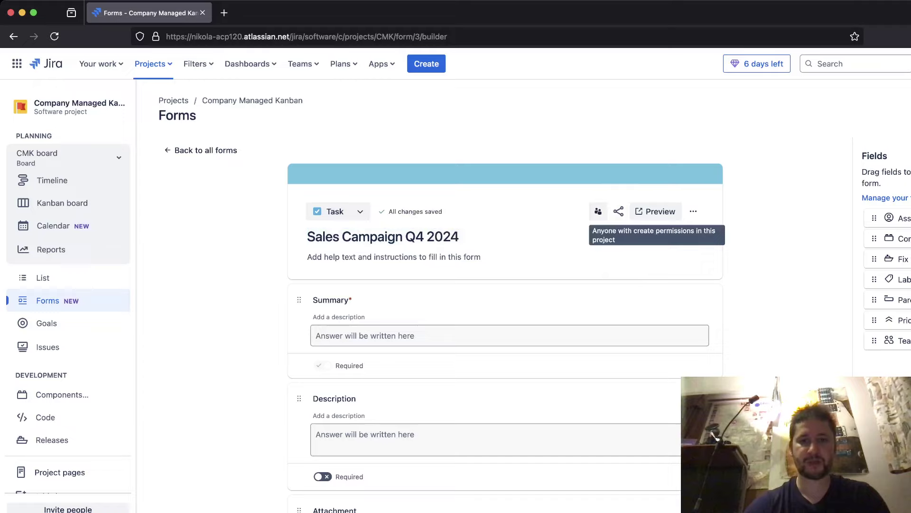
Change the form's access to Open and read the notice about the project lead's access.
left_click(598, 211)
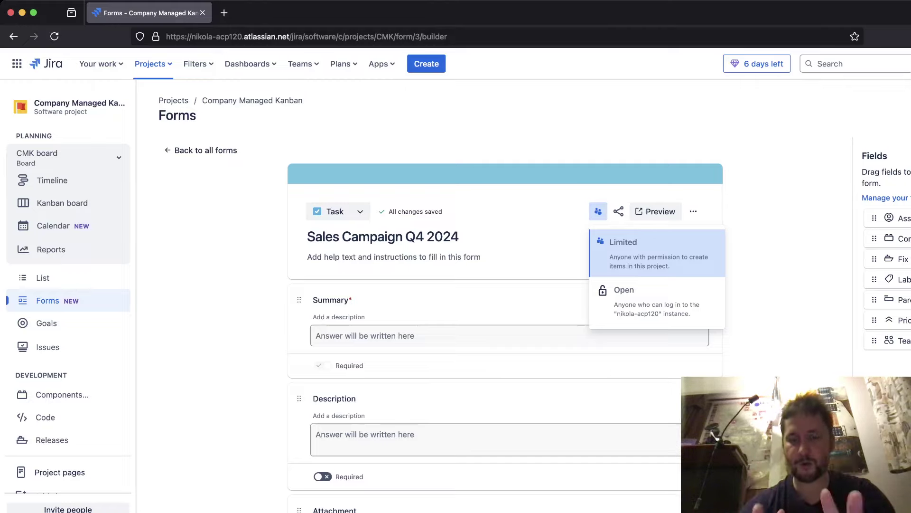
left_click(656, 302)
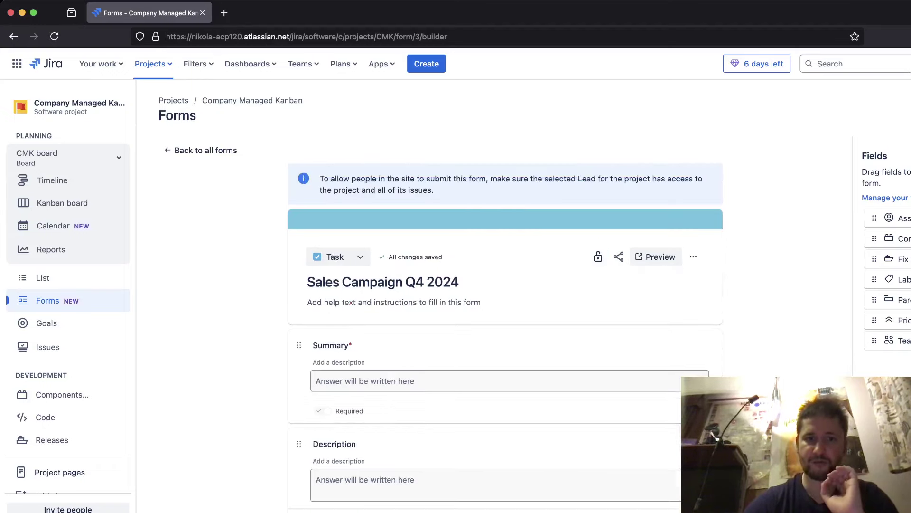
left_click_drag(376, 190, 434, 190)
left_click(477, 179)
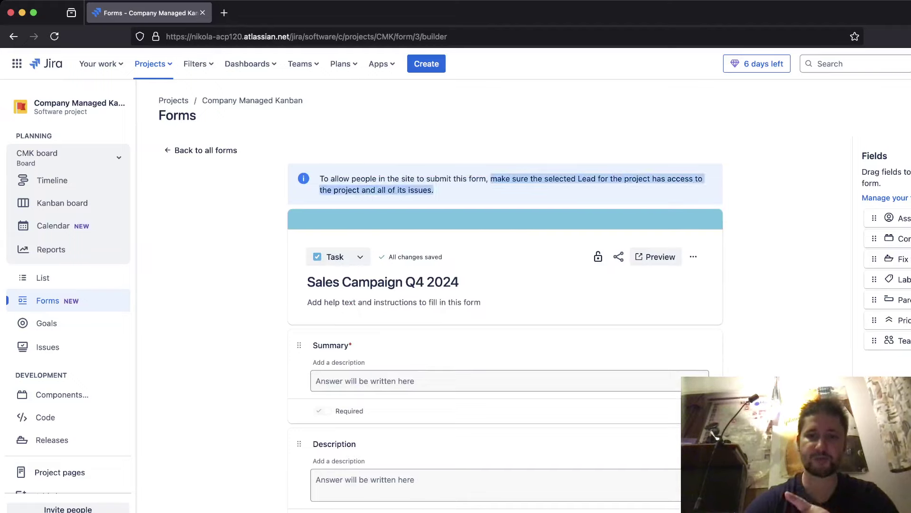
left_click(456, 190)
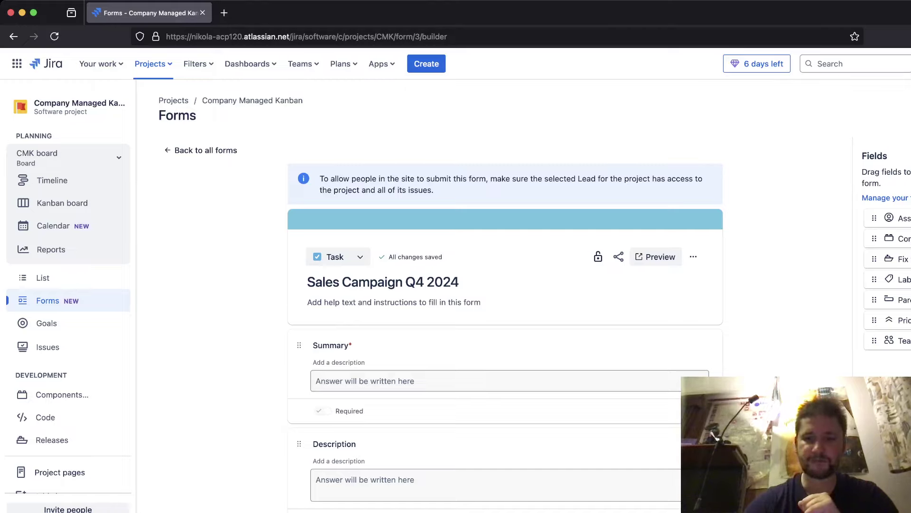
left_click_drag(313, 346, 353, 345)
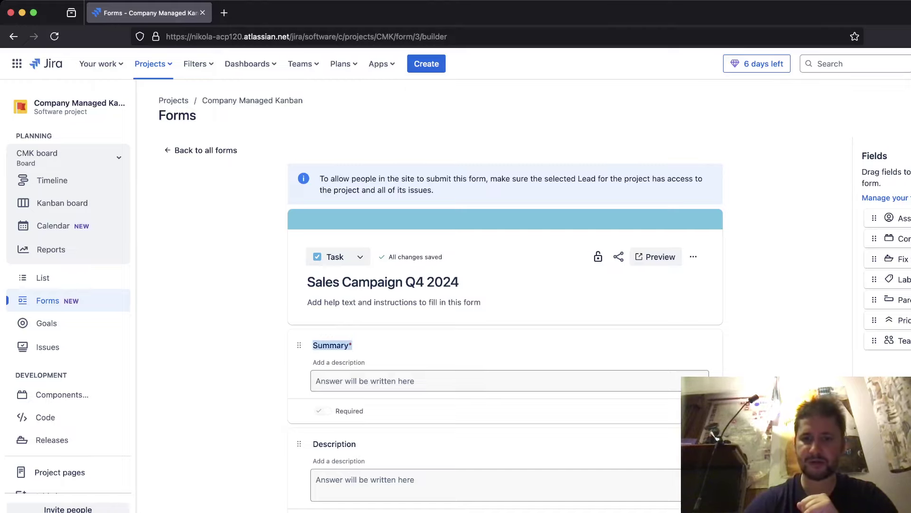
left_click(403, 332)
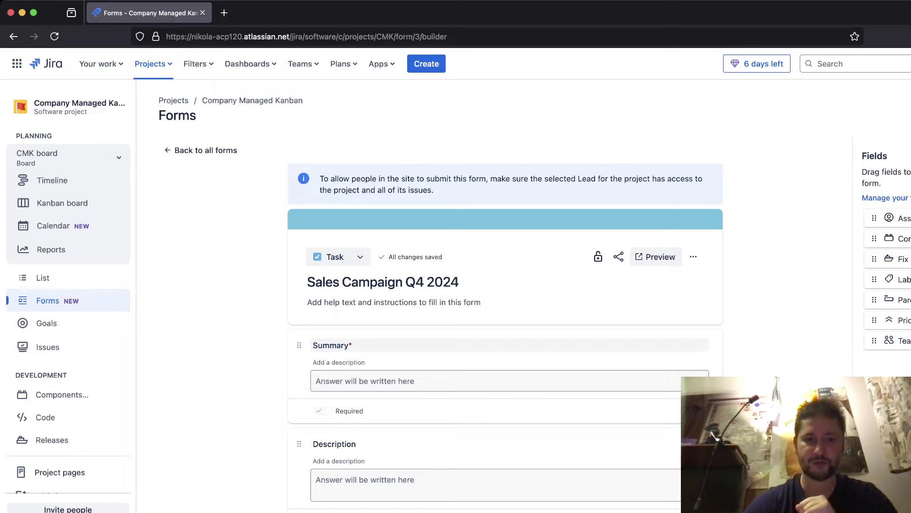
left_click_drag(307, 302, 451, 508)
left_click(784, 295)
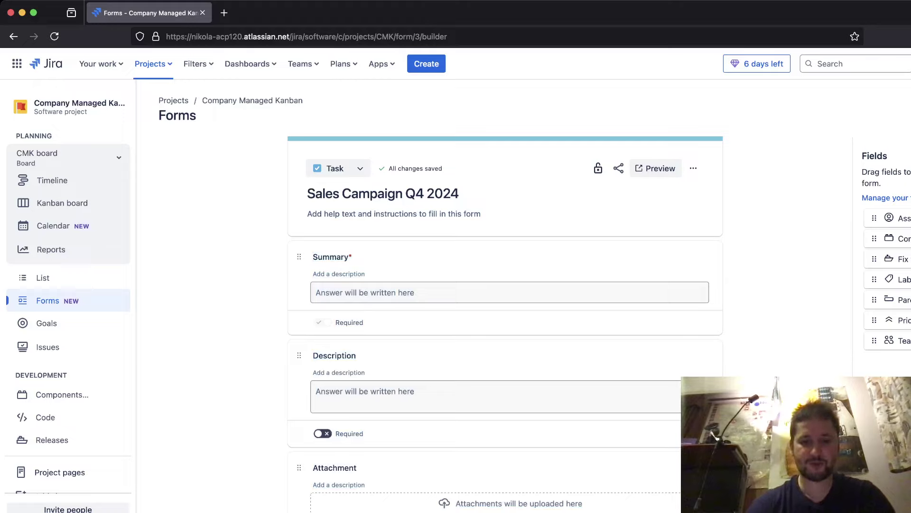
Make the Description field required and add the Priority field between Description and Attachment.
left_click(323, 433)
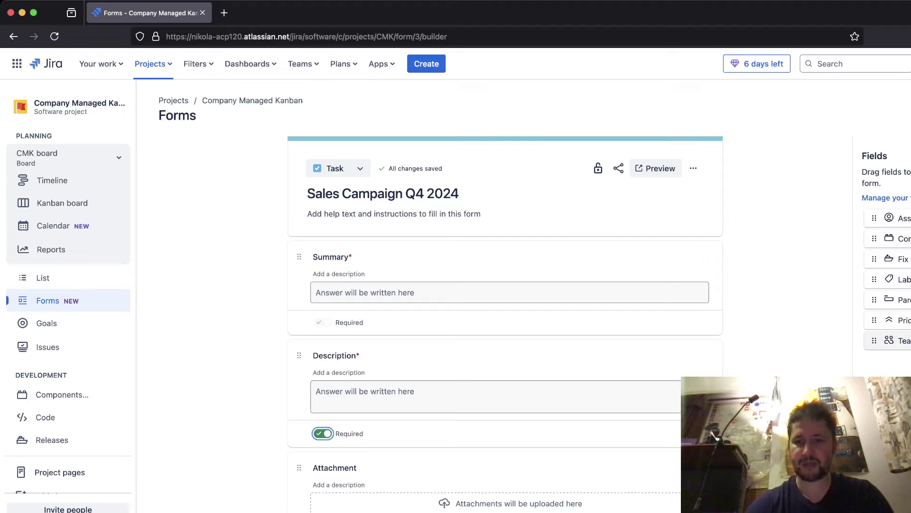
left_click_drag(902, 320, 427, 456)
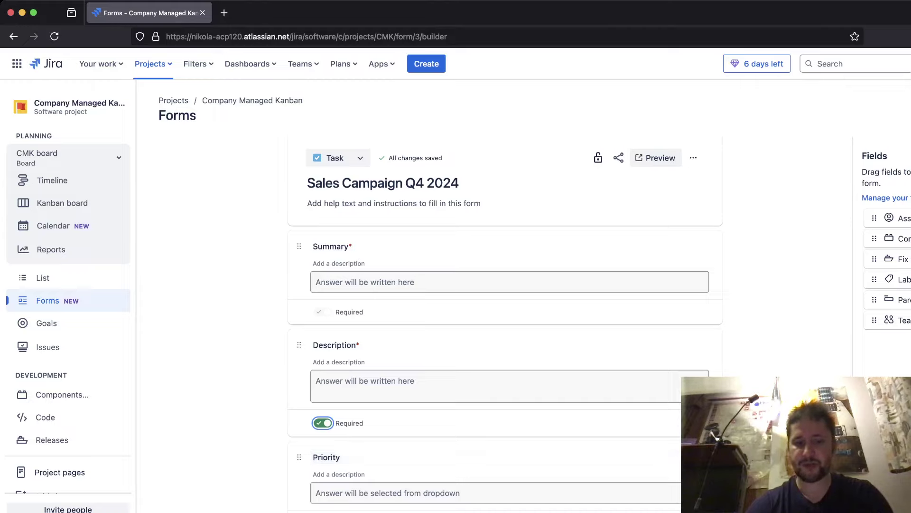
Set the Priority field's help description to "Low - High".
left_click(339, 474)
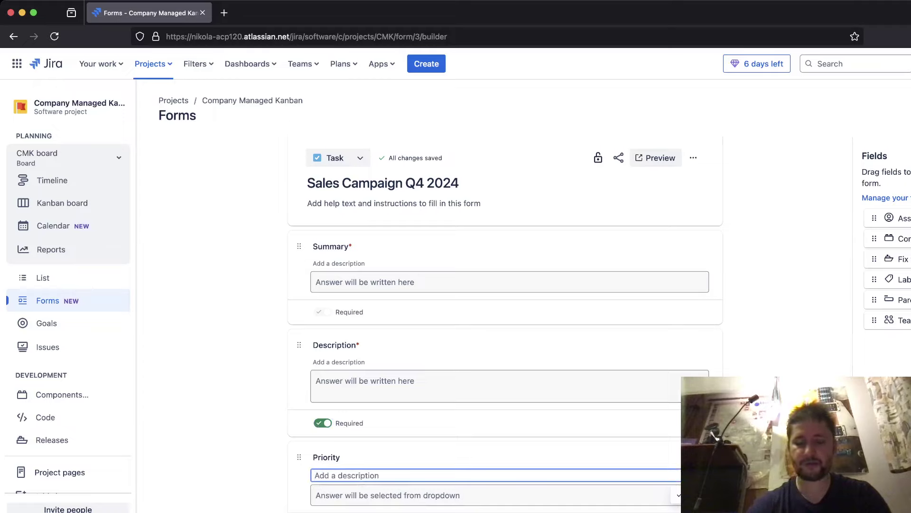
type("Low ")
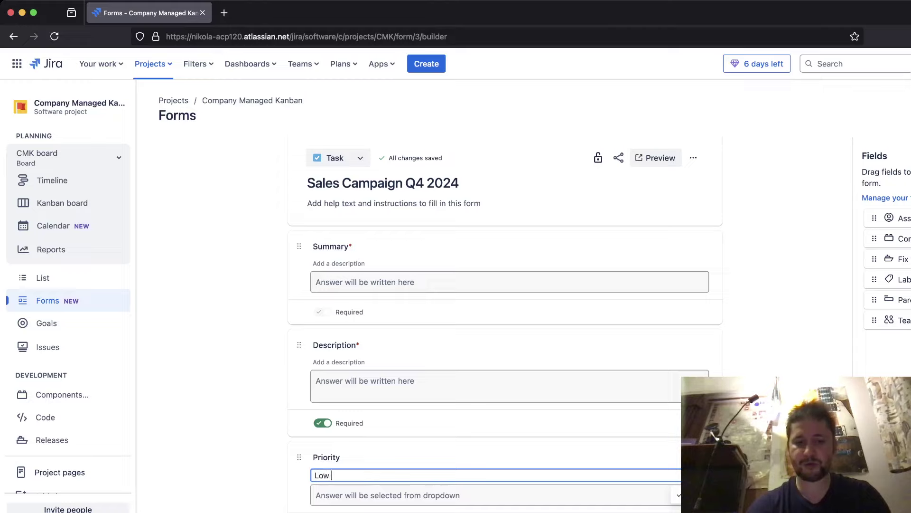
type("- High")
key("Escape")
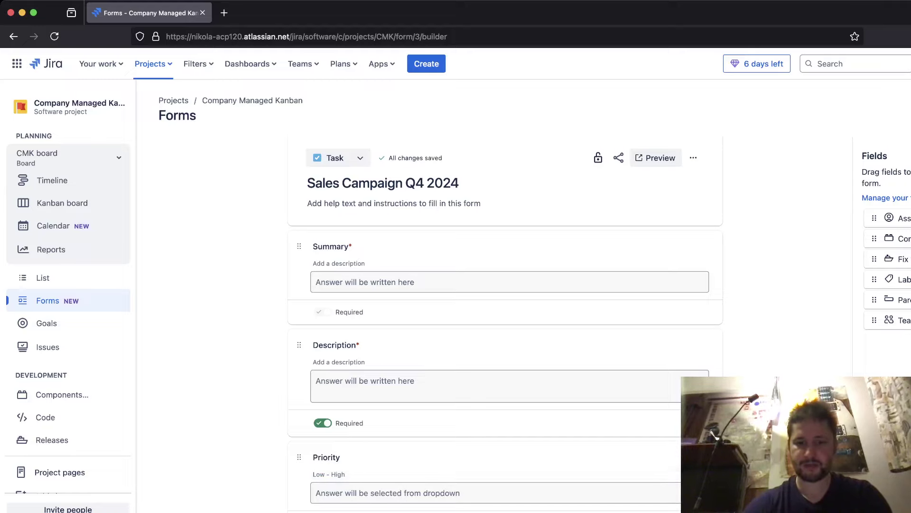
left_click_drag(299, 457, 300, 397)
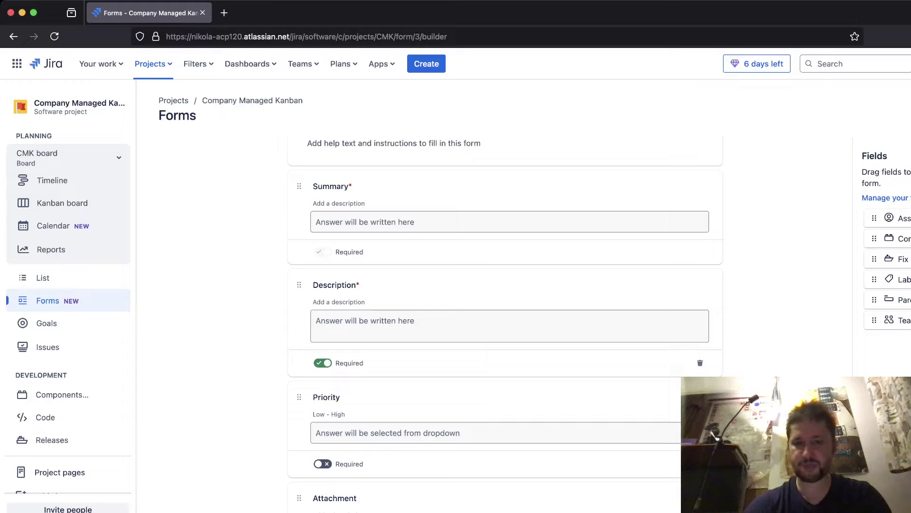
left_click_drag(365, 364, 312, 284)
left_click_drag(366, 252, 304, 90)
left_click(265, 114)
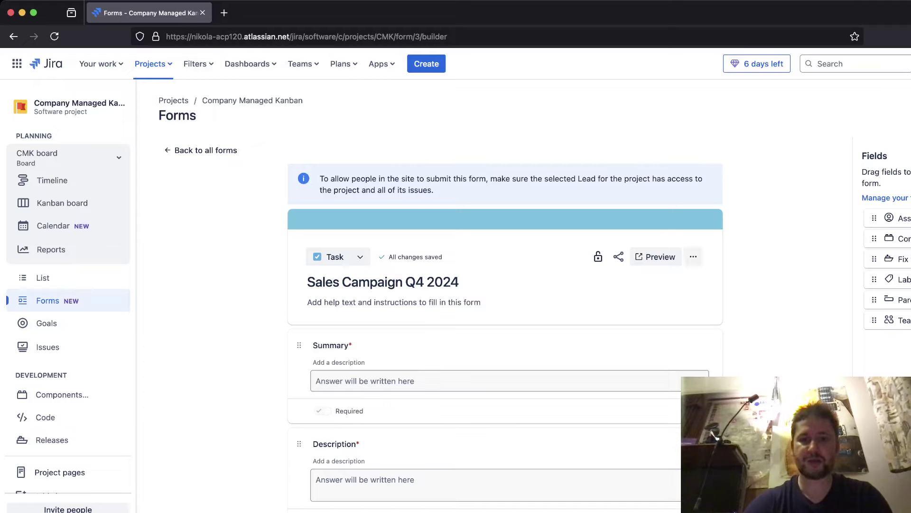
left_click(693, 257)
left_click(693, 257)
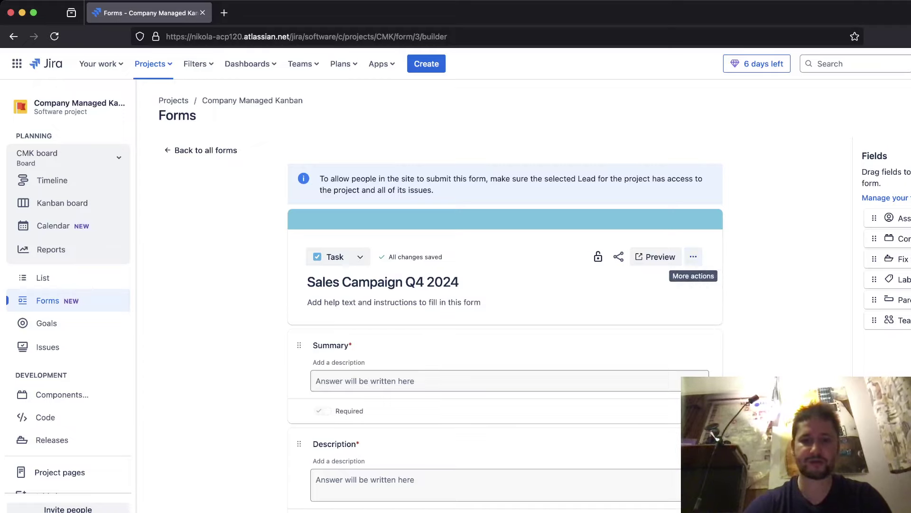
Copy the form's link from the sharing options and close them.
left_click(618, 257)
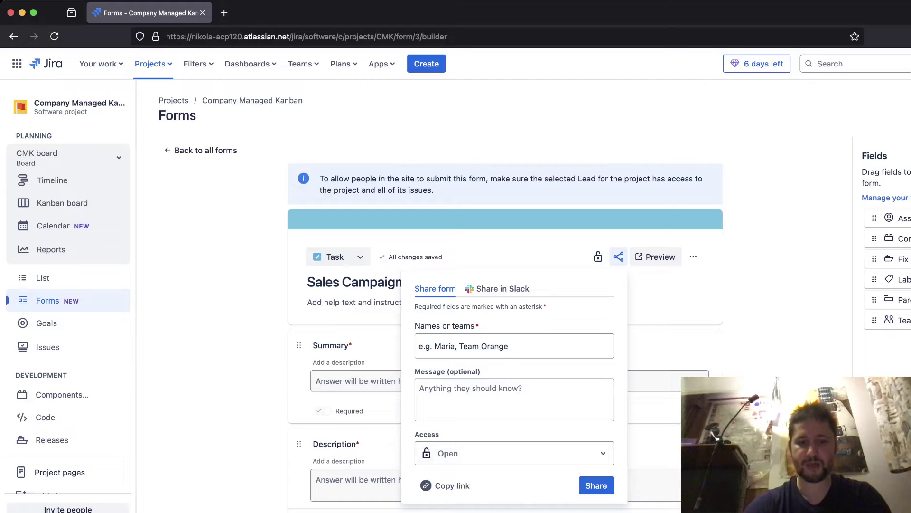
left_click(453, 486)
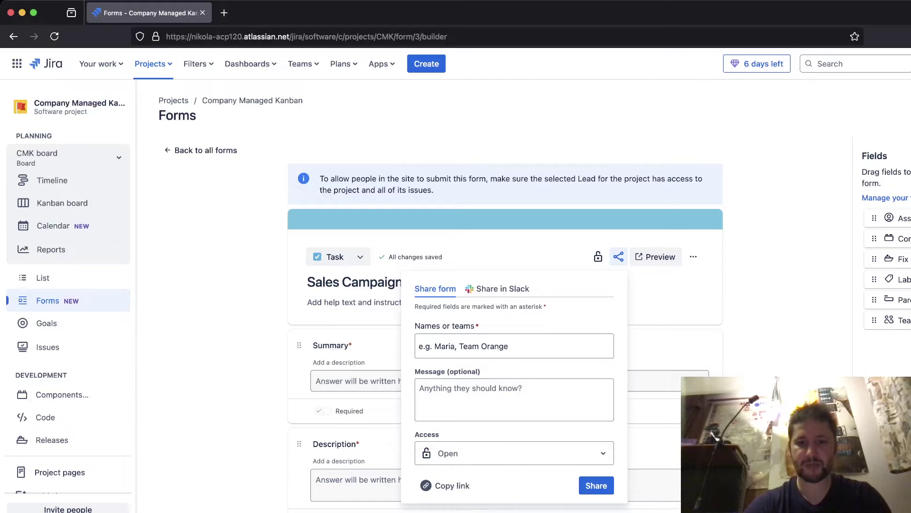
left_click(618, 256)
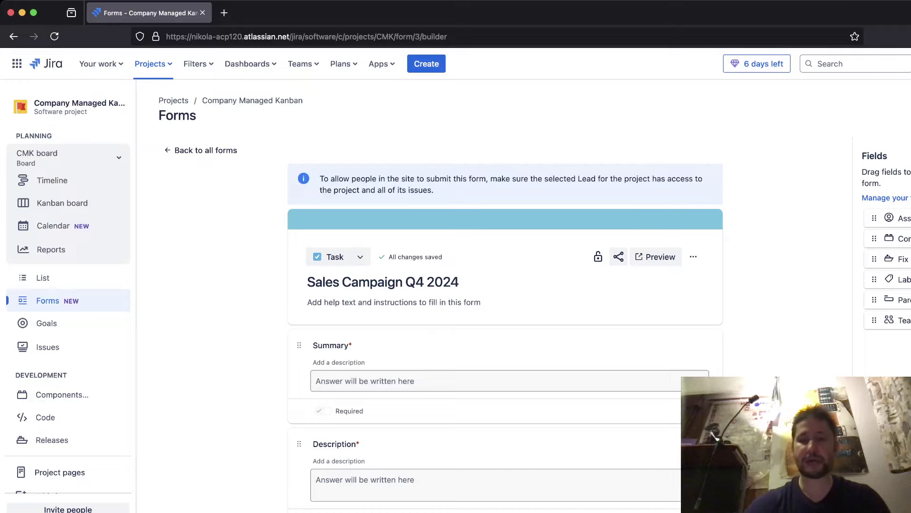
Open the preview of the Sales Campaign form and enter "Generate new leads" as the Summary.
left_click(655, 256)
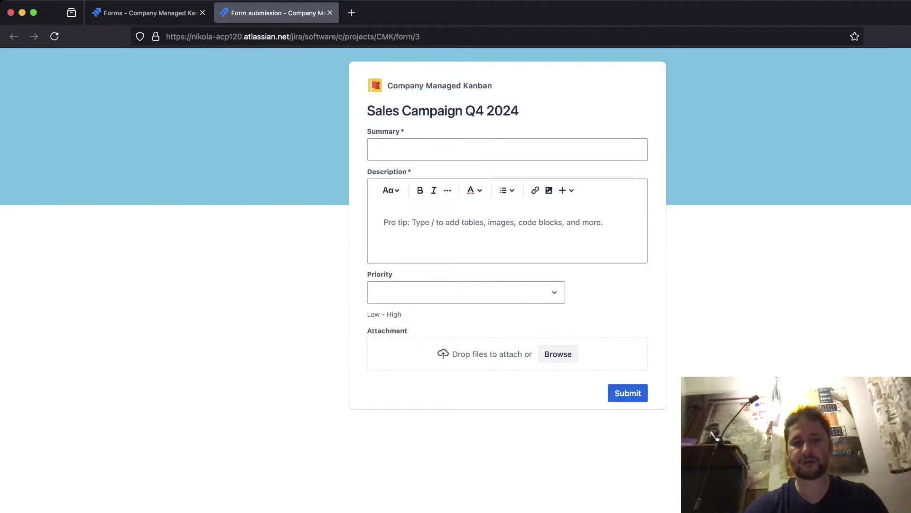
left_click(507, 150)
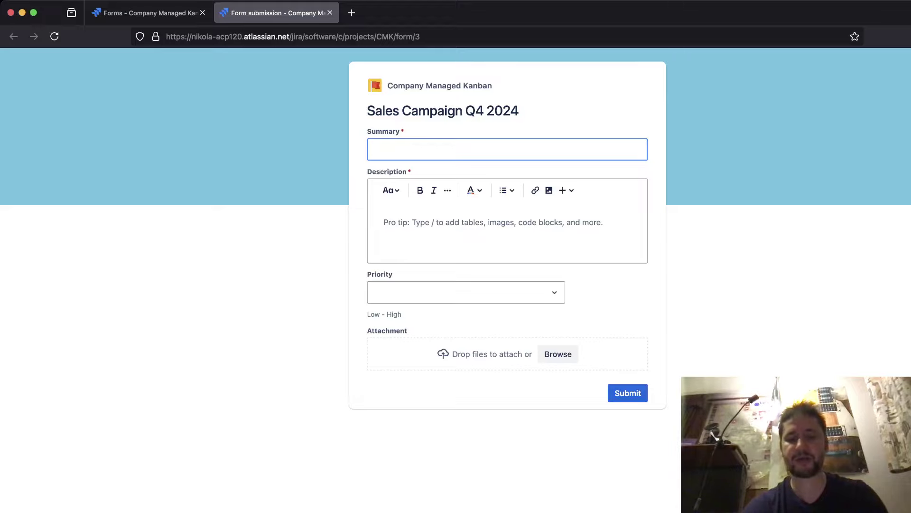
type("Generatr")
key("BackSpace")
key("BackSpace")
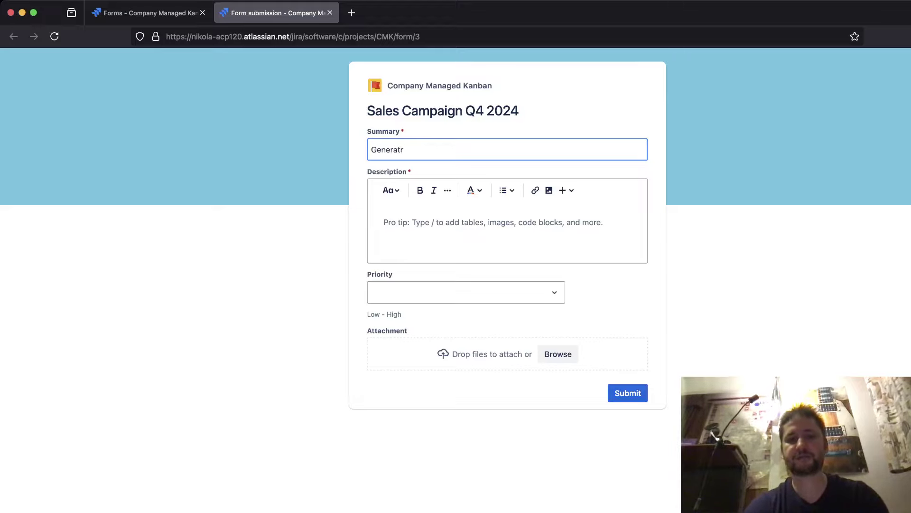
type("e ")
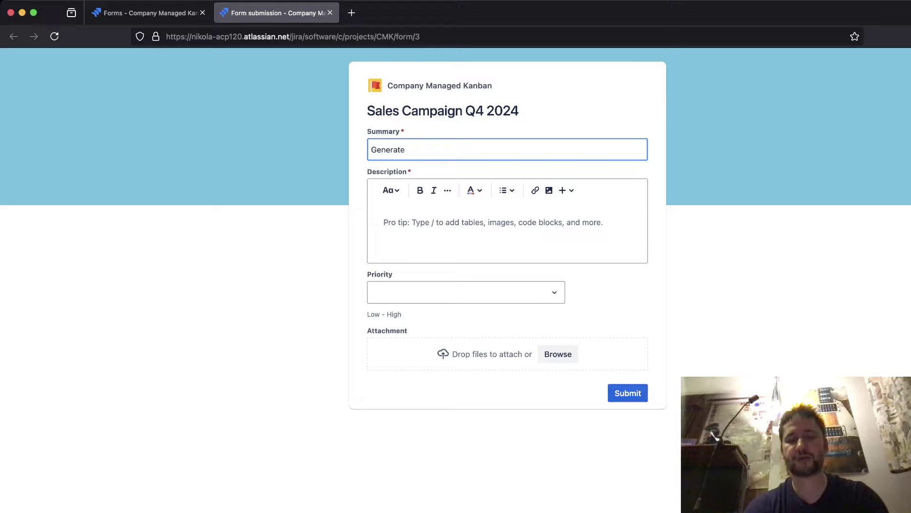
type("new leqa")
key("BackSpace")
key("BackSpace")
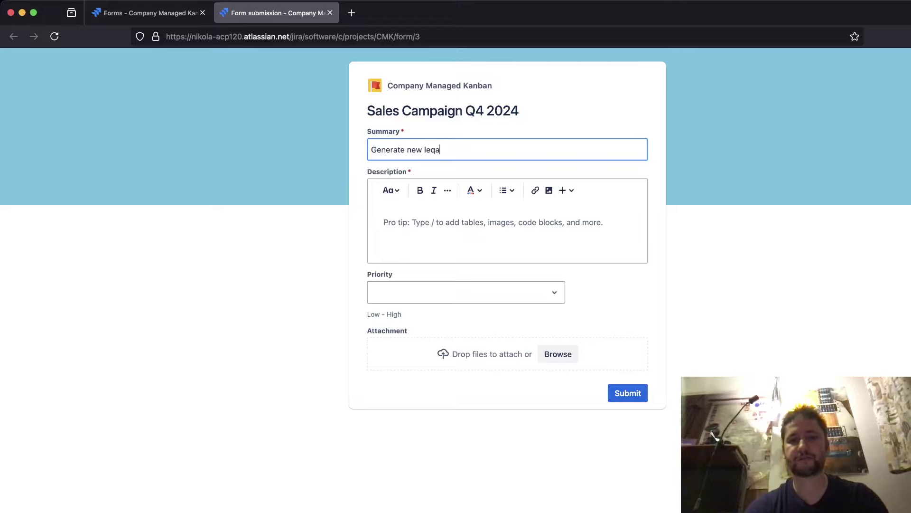
type("ads")
Fill in the Description of the request with "Newest collection of Ray Ban sunglasses for 2025".
left_click(384, 222)
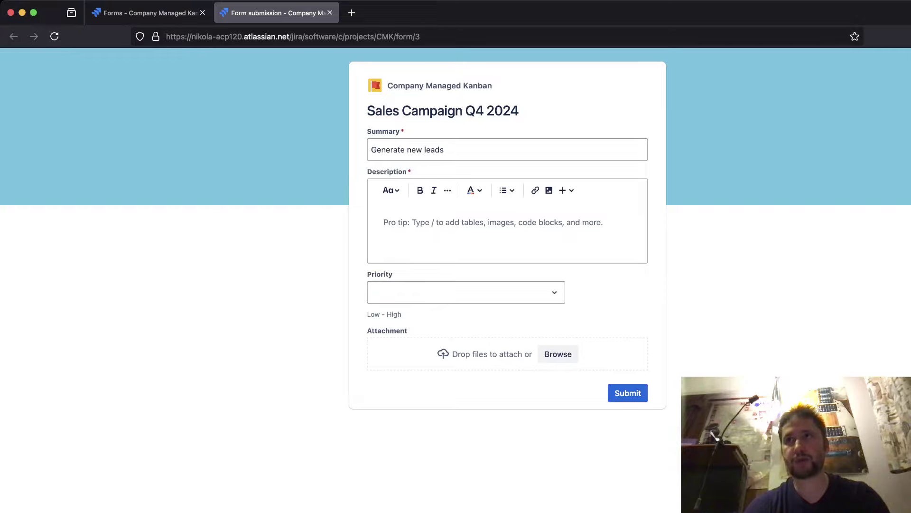
type("N")
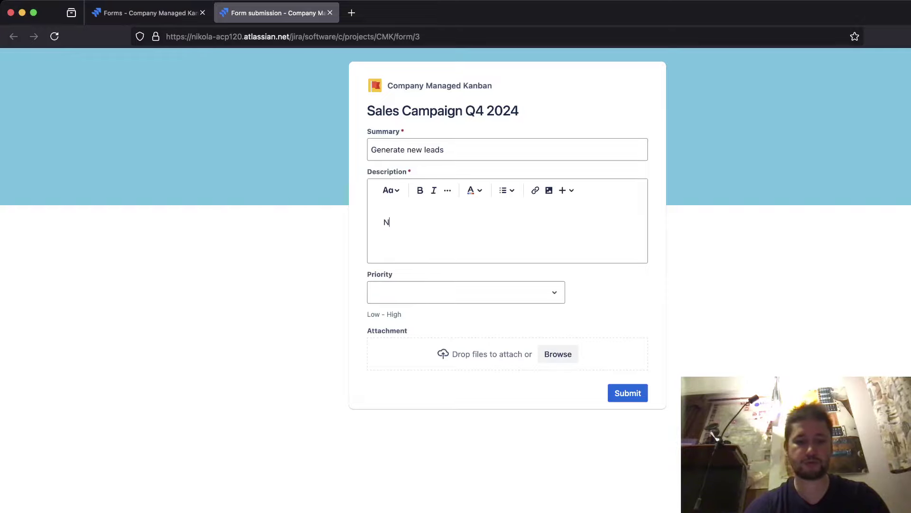
type("ewest col")
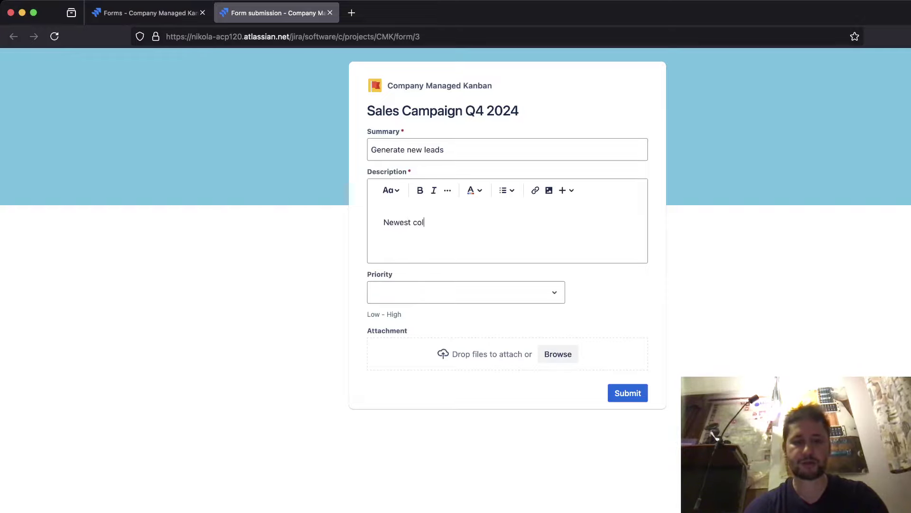
type("lection of")
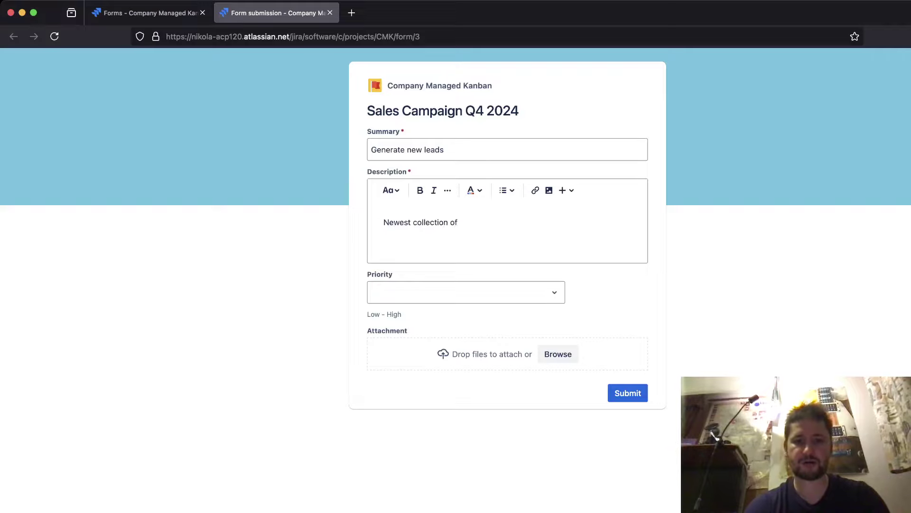
type(" Ray B")
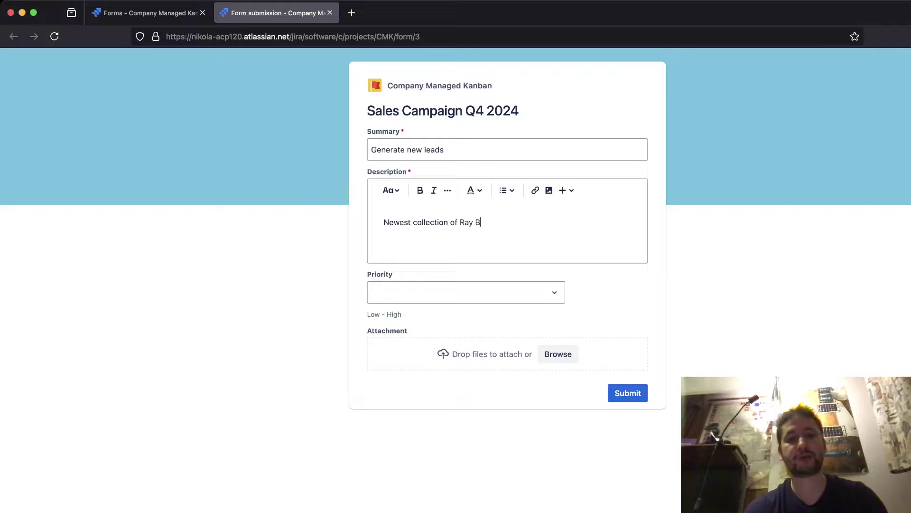
type("an su")
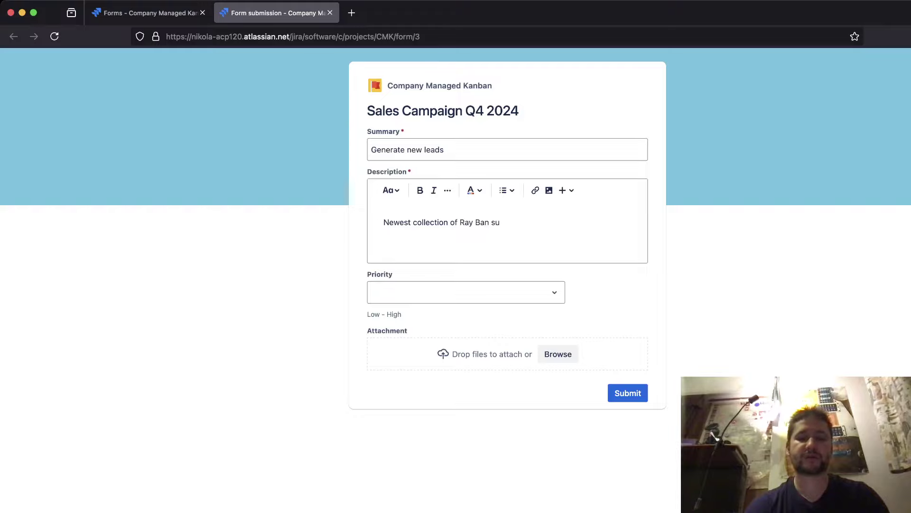
type("nglasses for 2024")
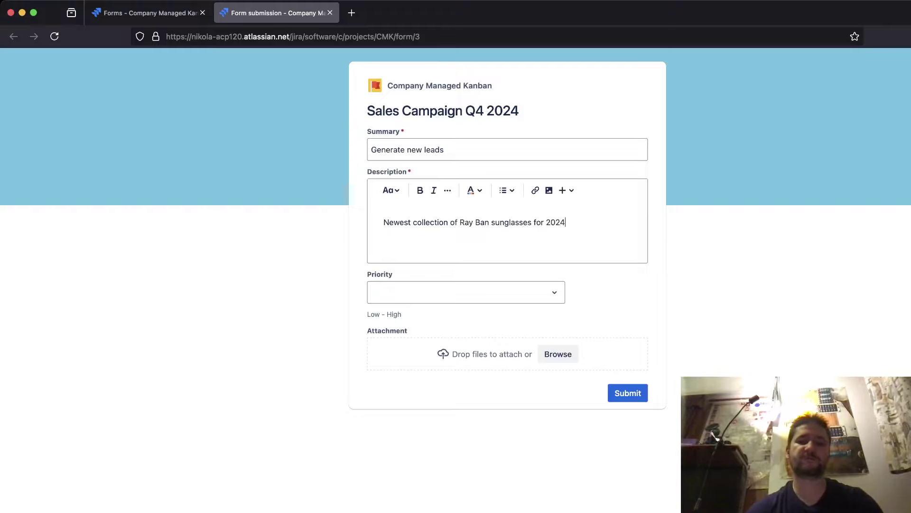
key("BackSpace")
type("5")
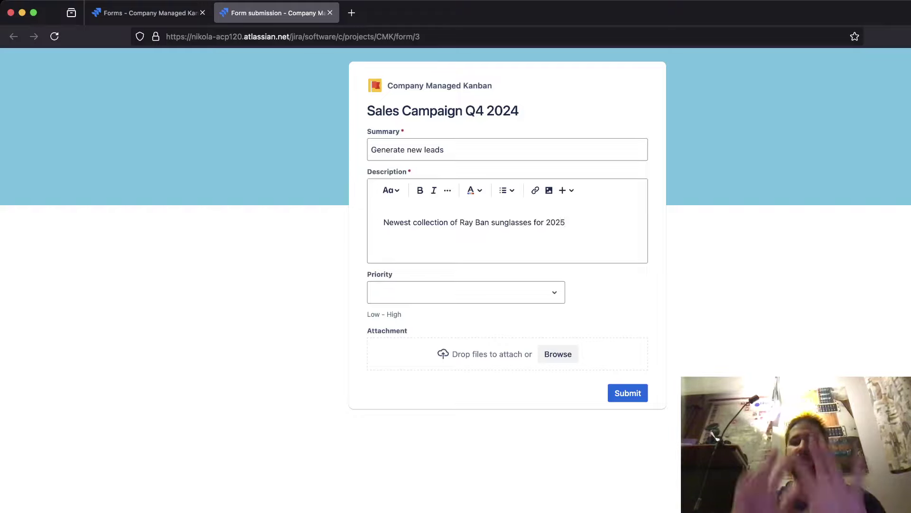
Set the request's Priority to Medium, submit the form and close the submission page.
left_click(466, 292)
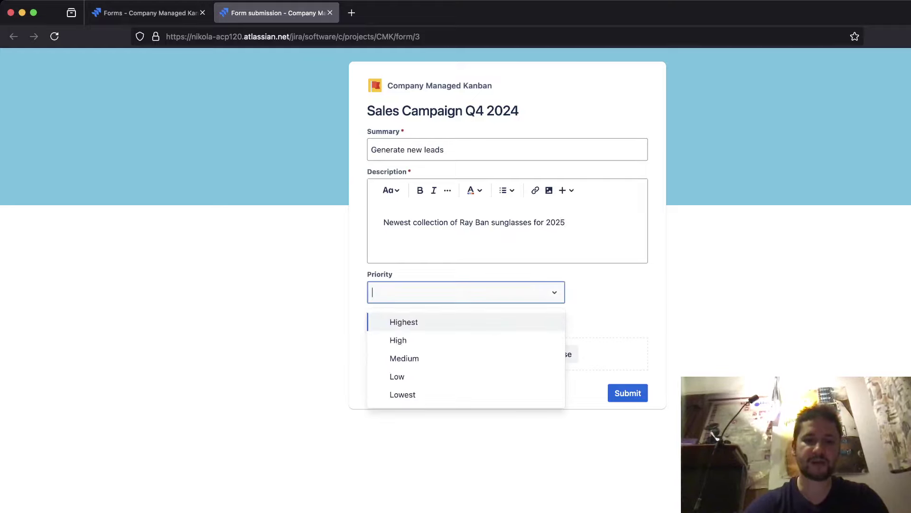
left_click(405, 358)
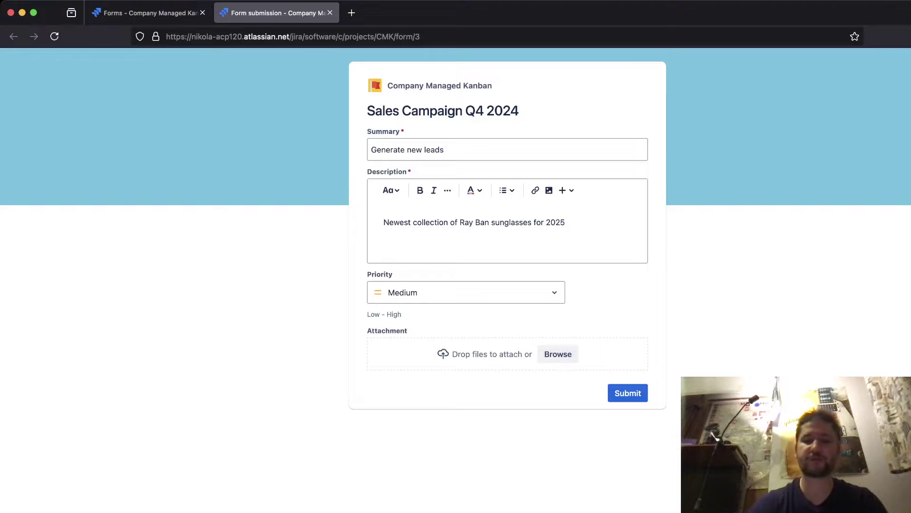
left_click(628, 393)
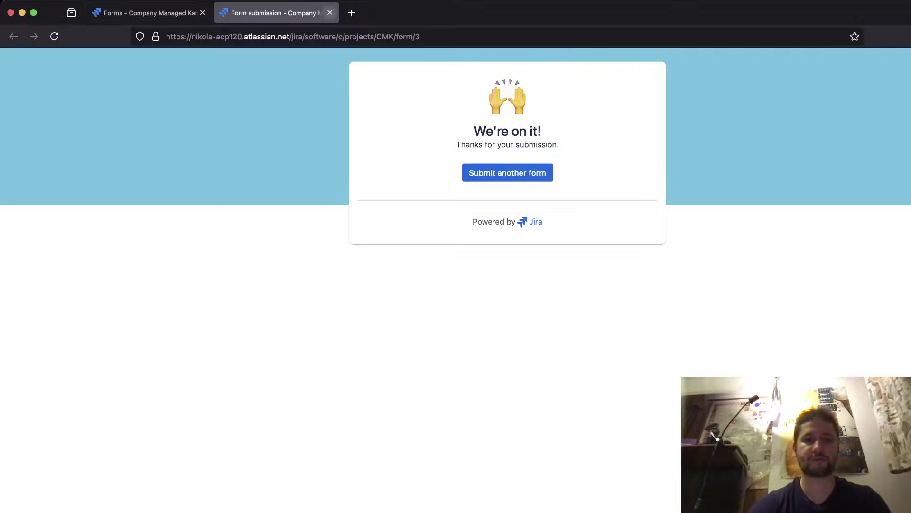
left_click(329, 13)
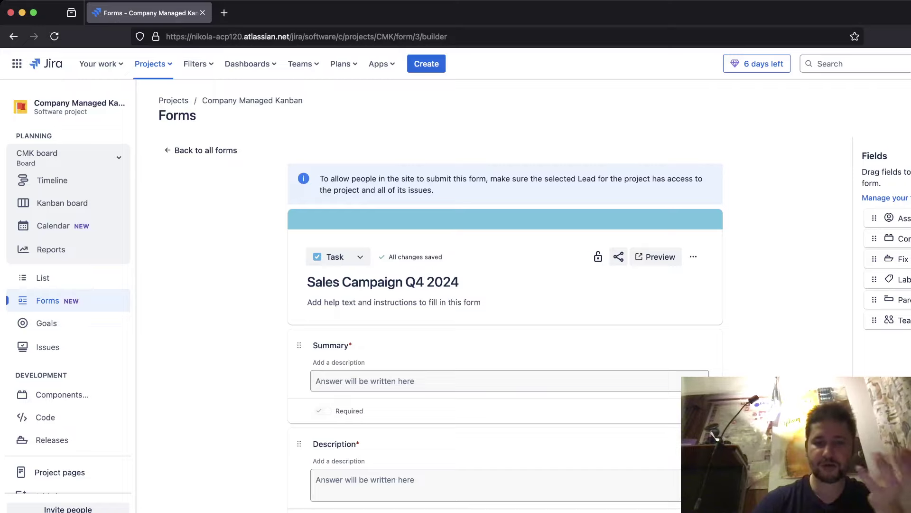
Remove the form-3 label from the "Generate new leads" issue in the project's list view.
left_click(43, 278)
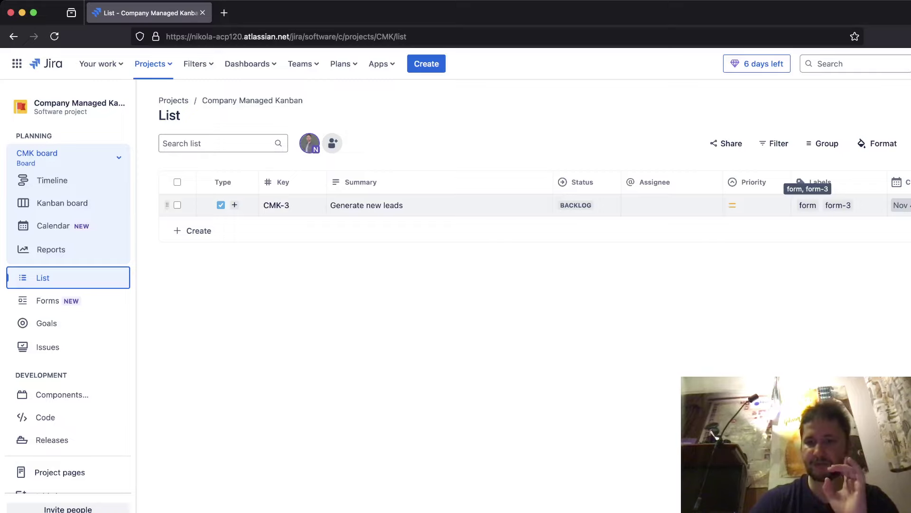
left_click(817, 205)
left_click(861, 205)
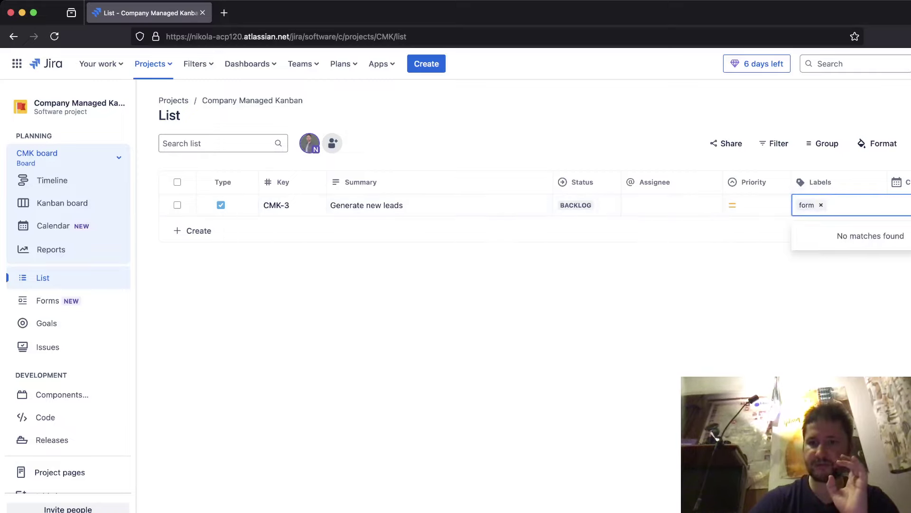
left_click(759, 304)
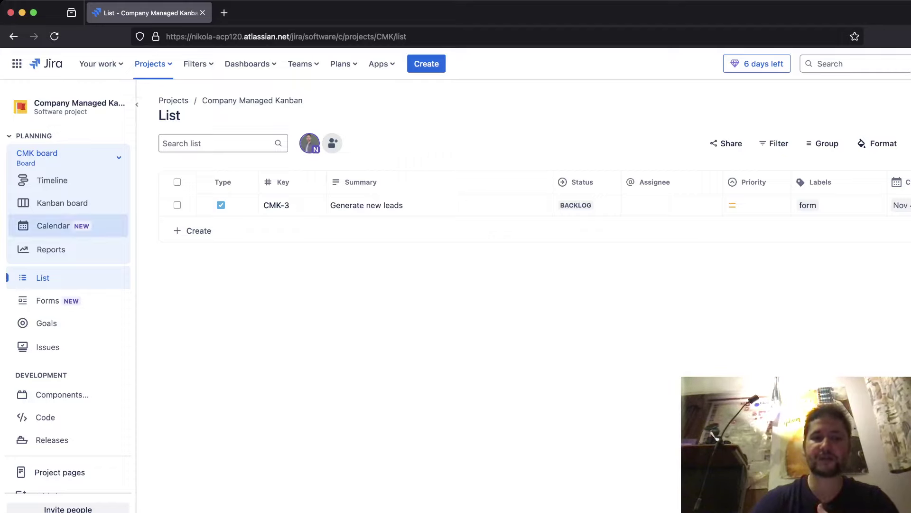
Check the details of the "Generate new leads" issue on the Kanban board and close it.
left_click(62, 203)
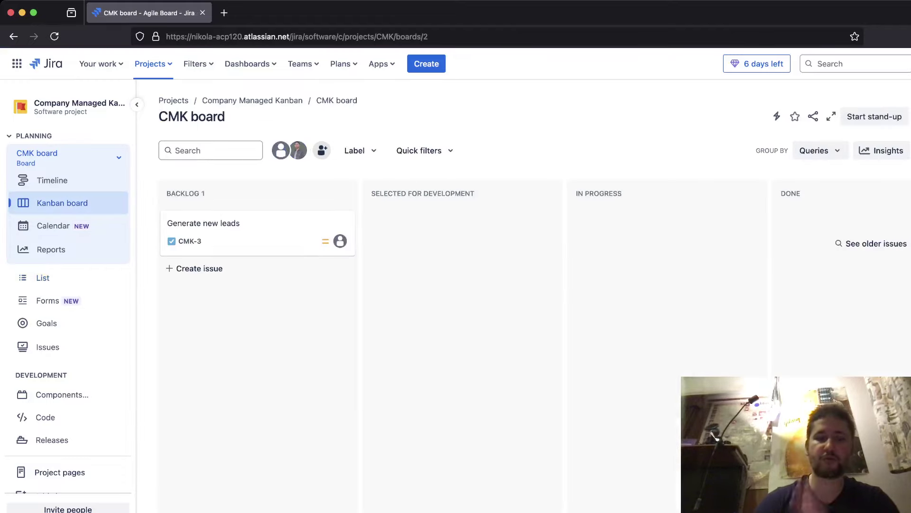
left_click(252, 233)
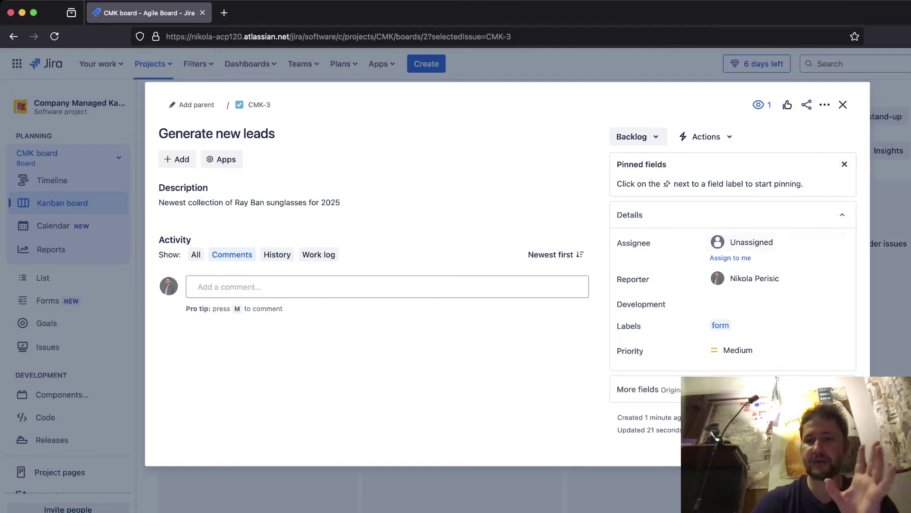
left_click(843, 104)
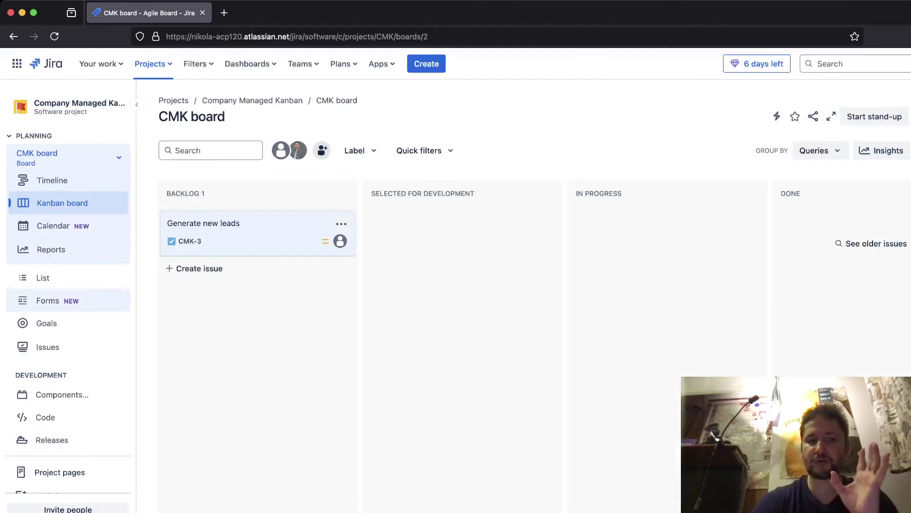
Review the Sales Campaign Q4 2024 form in the project's forms and return to the forms overview.
left_click(48, 301)
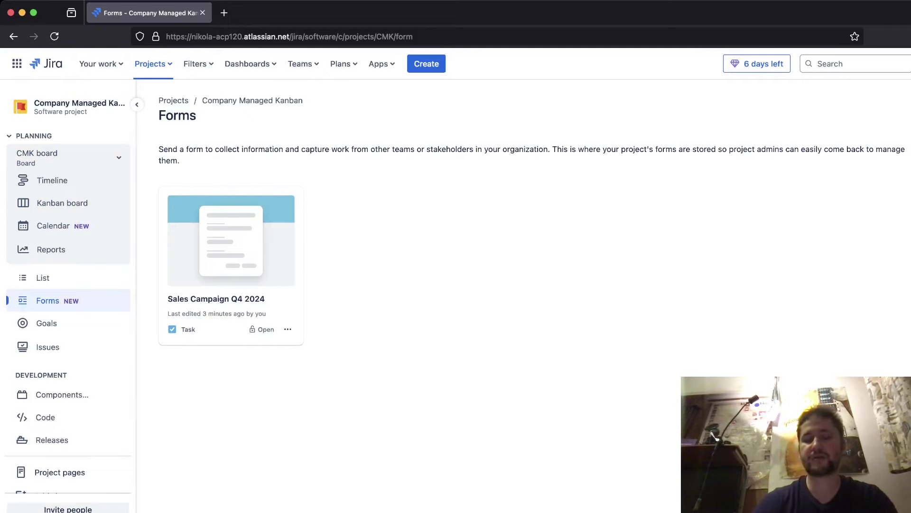
left_click(231, 251)
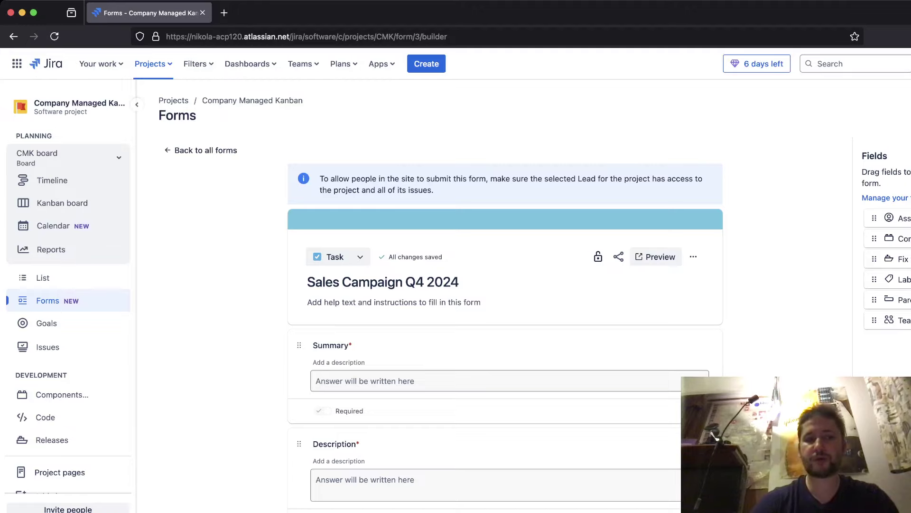
left_click(14, 36)
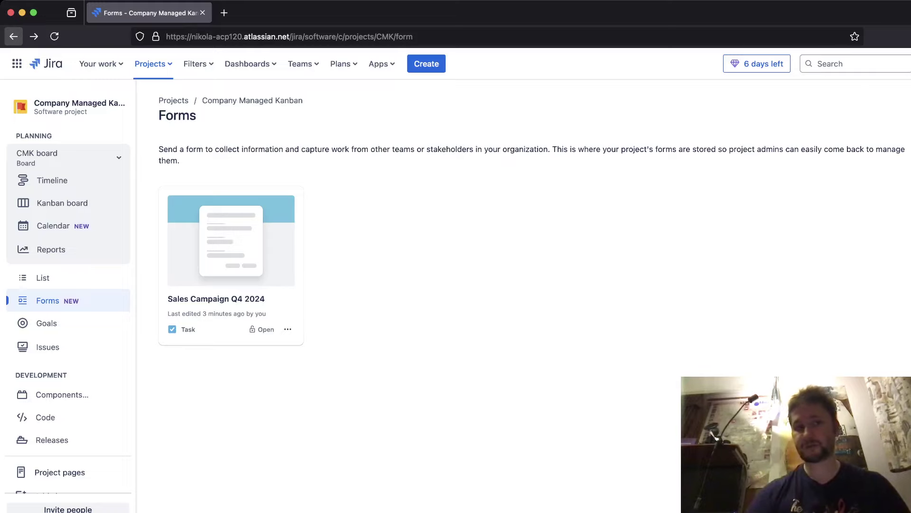
left_click_drag(191, 36, 276, 37)
key("Escape")
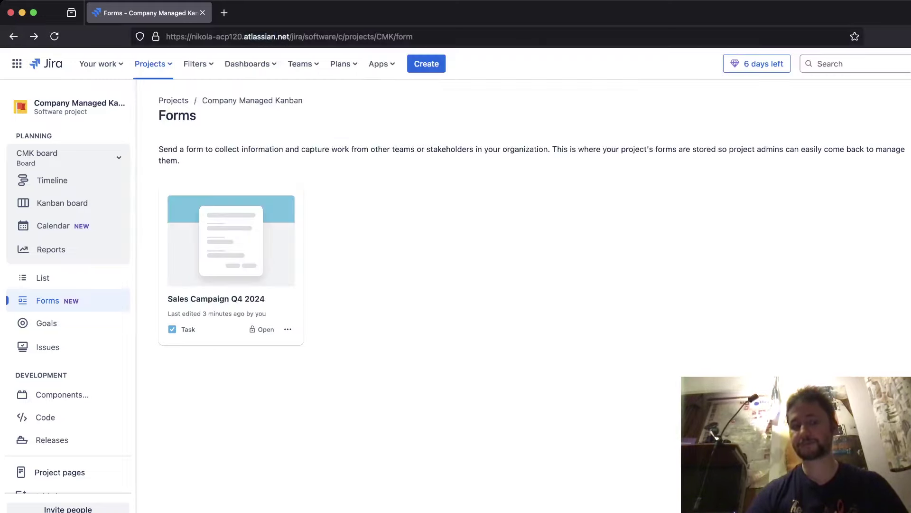